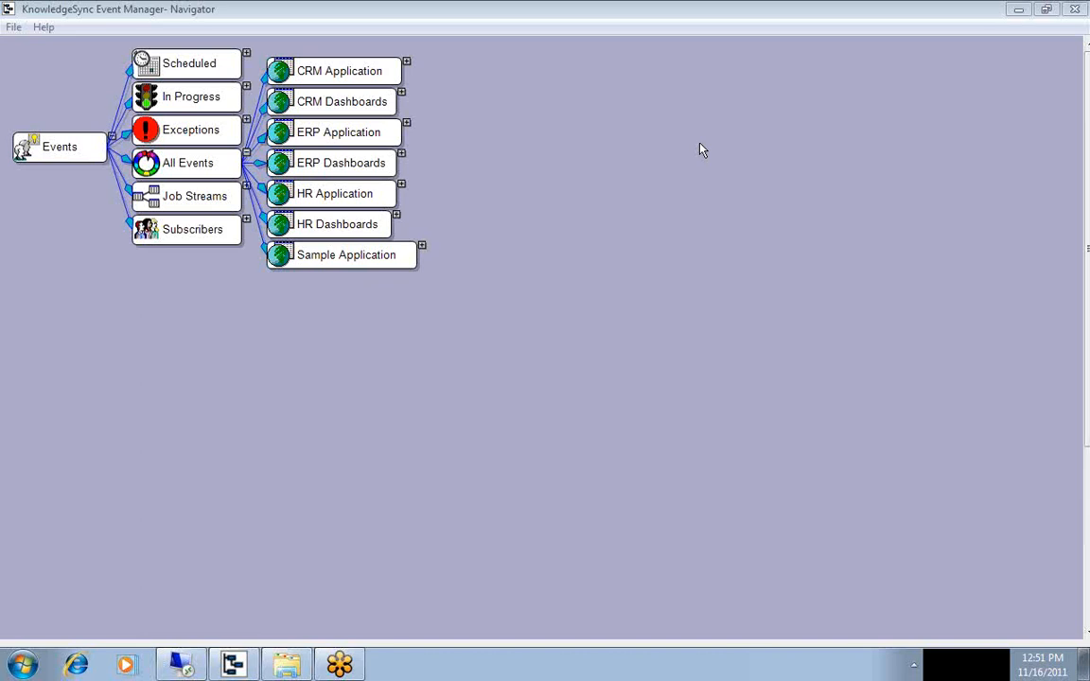
Open the "Orders; Required Date Change" event of the Sample Application for editing.
left_click(421, 246)
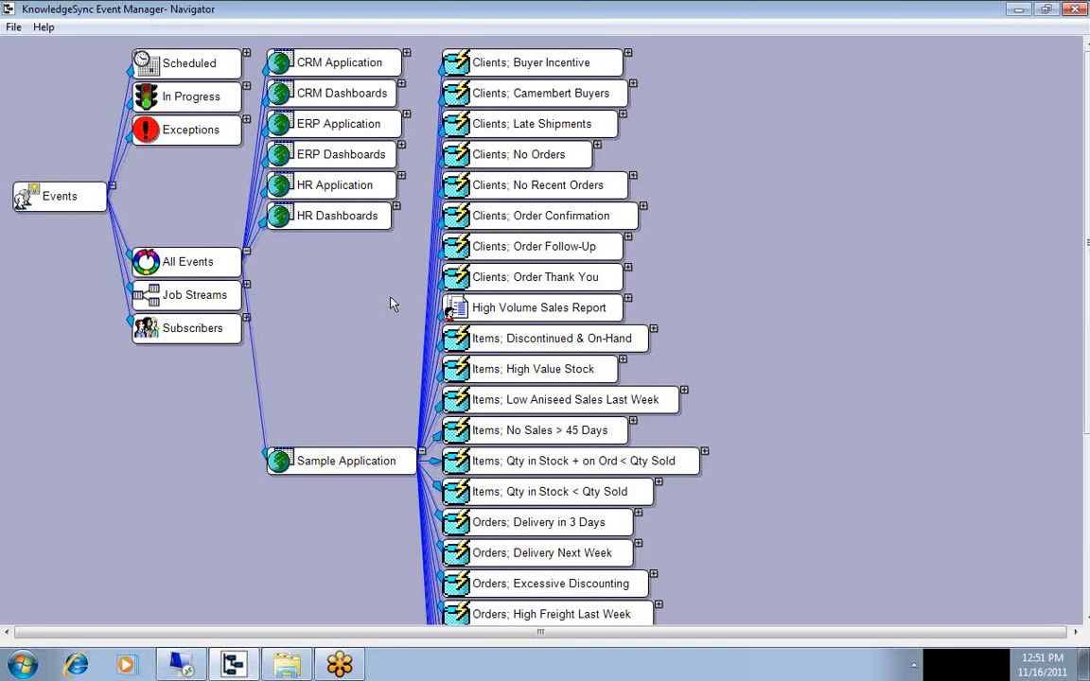
left_click_drag(1087, 257, 1087, 444)
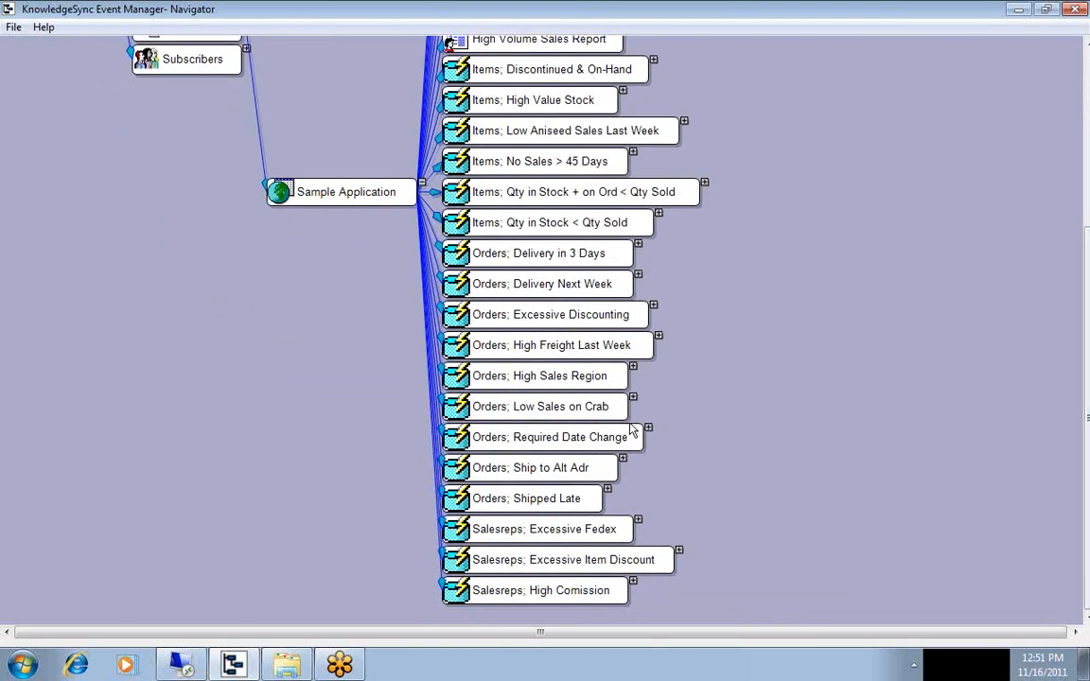
double_click(533, 445)
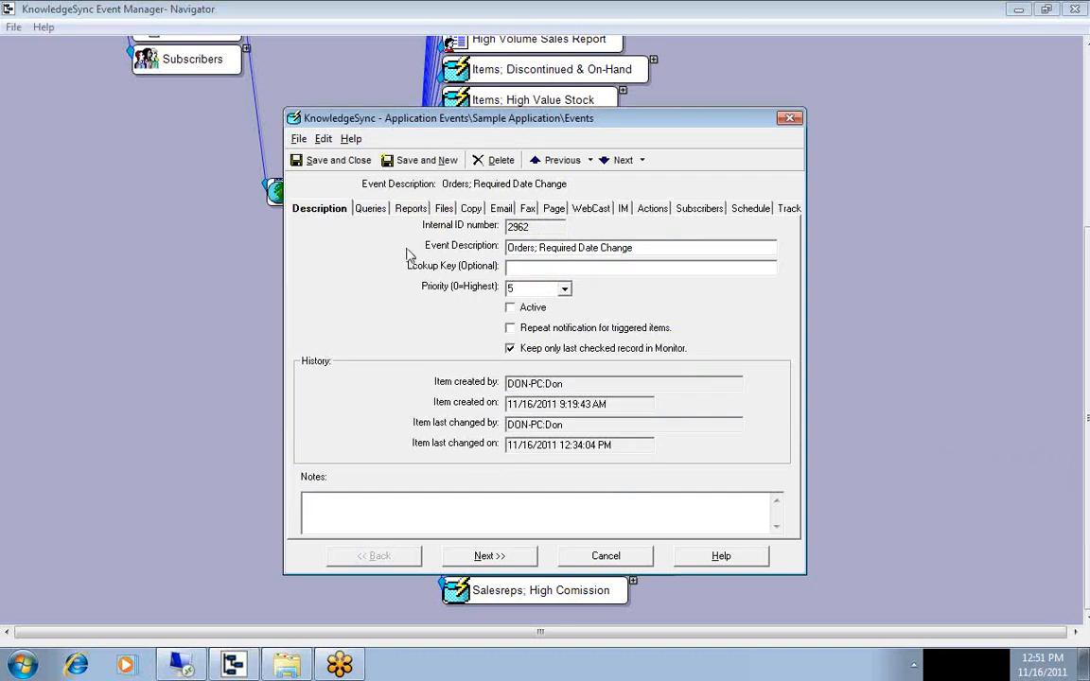
Add the Order Required Date Change Report to the event and set its output type to PDF.
left_click(405, 210)
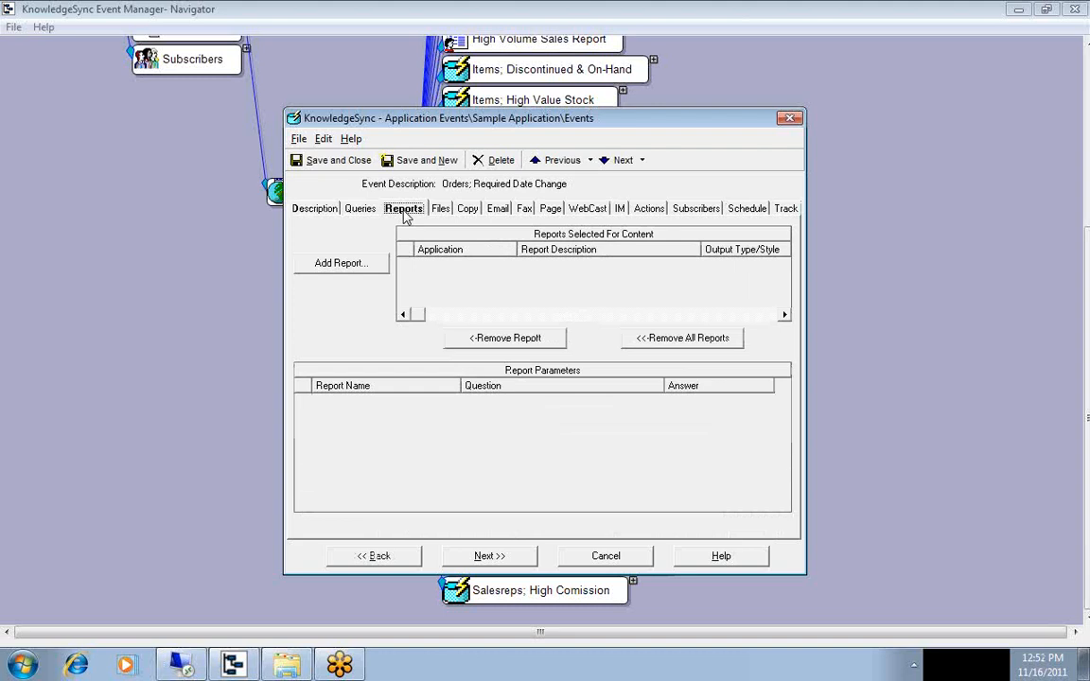
left_click(342, 264)
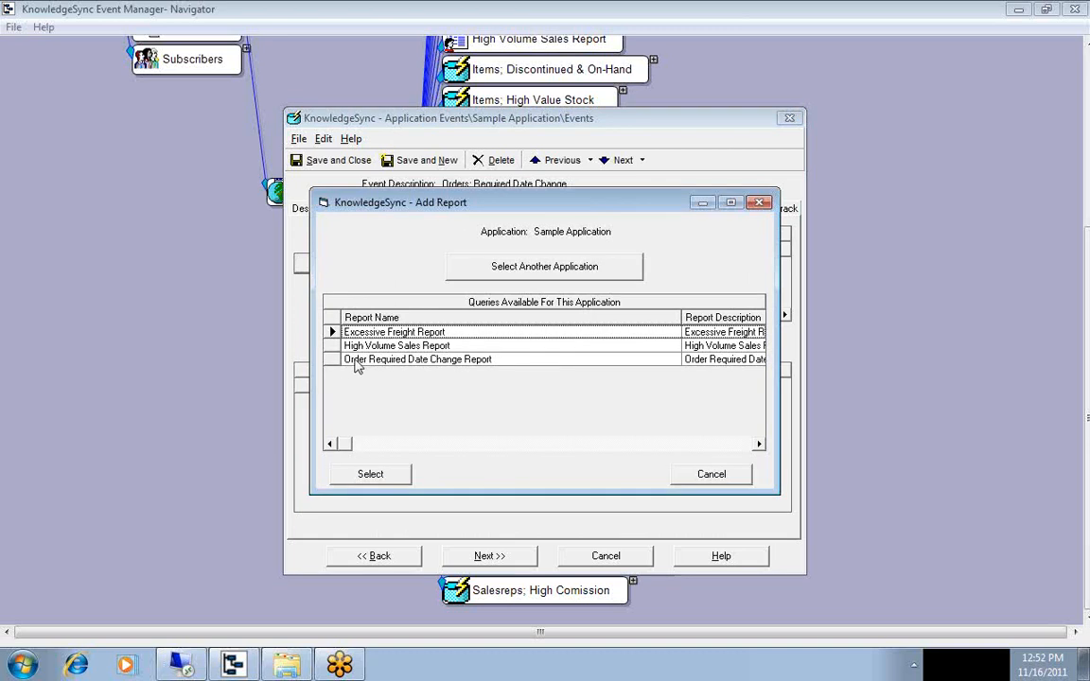
double_click(333, 359)
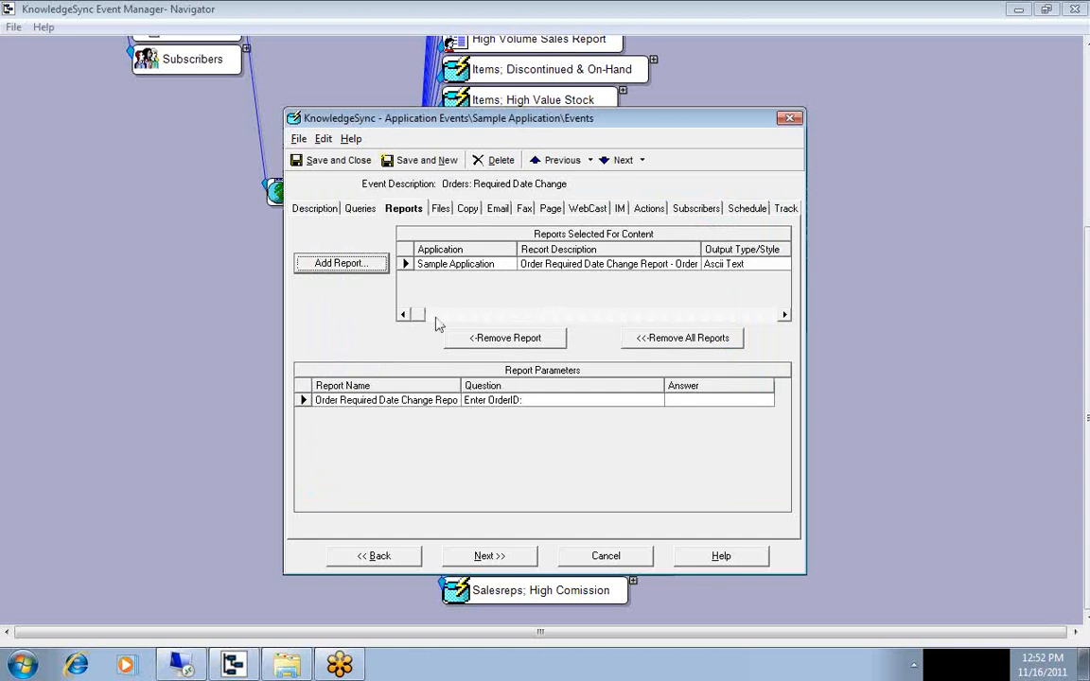
left_click(766, 265)
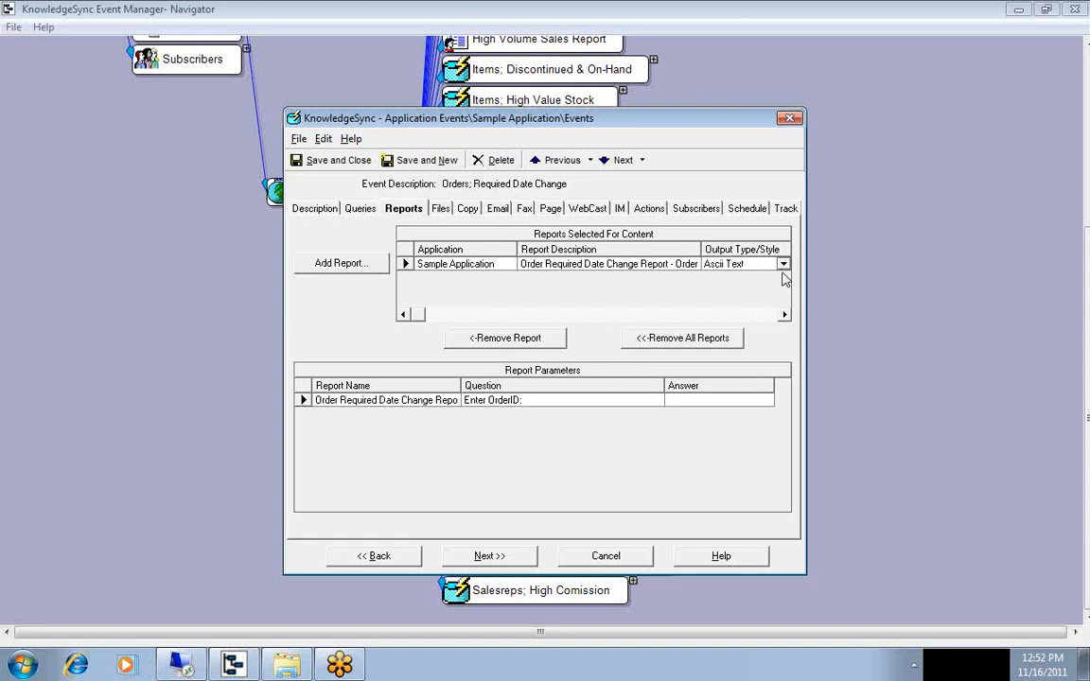
left_click(783, 266)
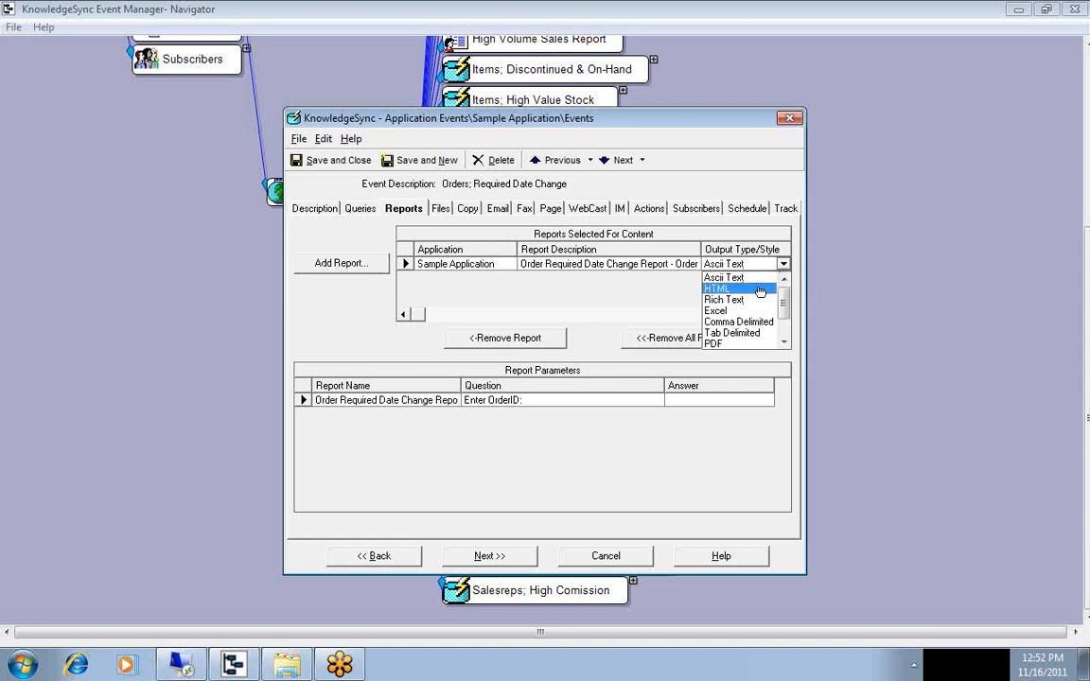
left_click(737, 344)
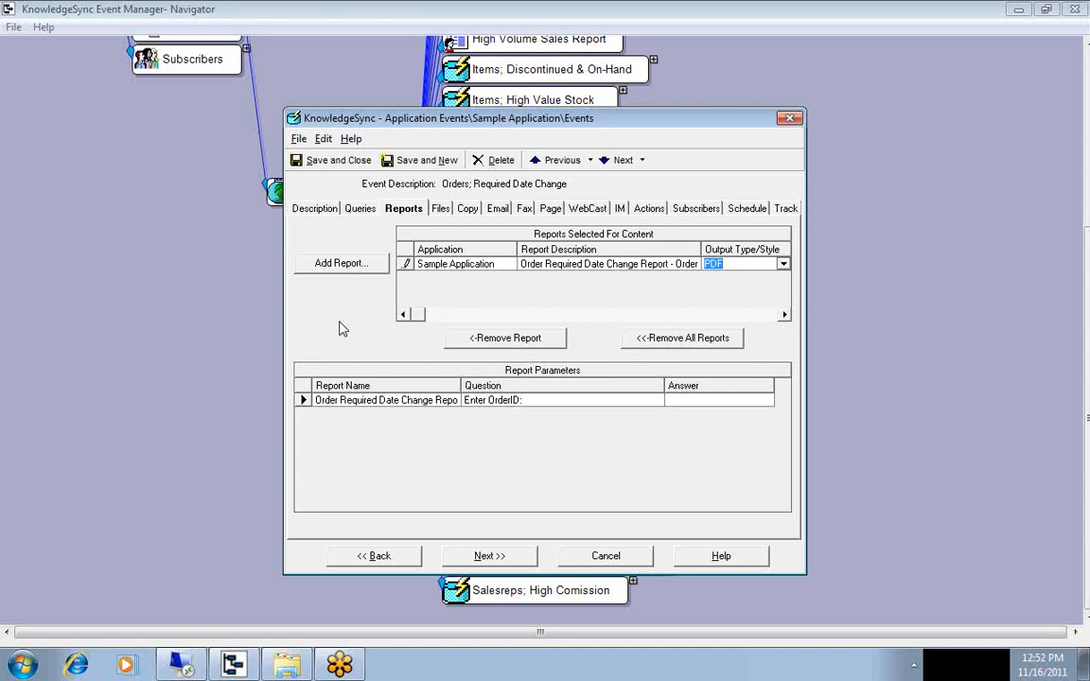
Check the event's selected query, widen the report parameters' Answer column and answer the "Enter OrderID:" parameter with {OrderID}.
left_click(360, 210)
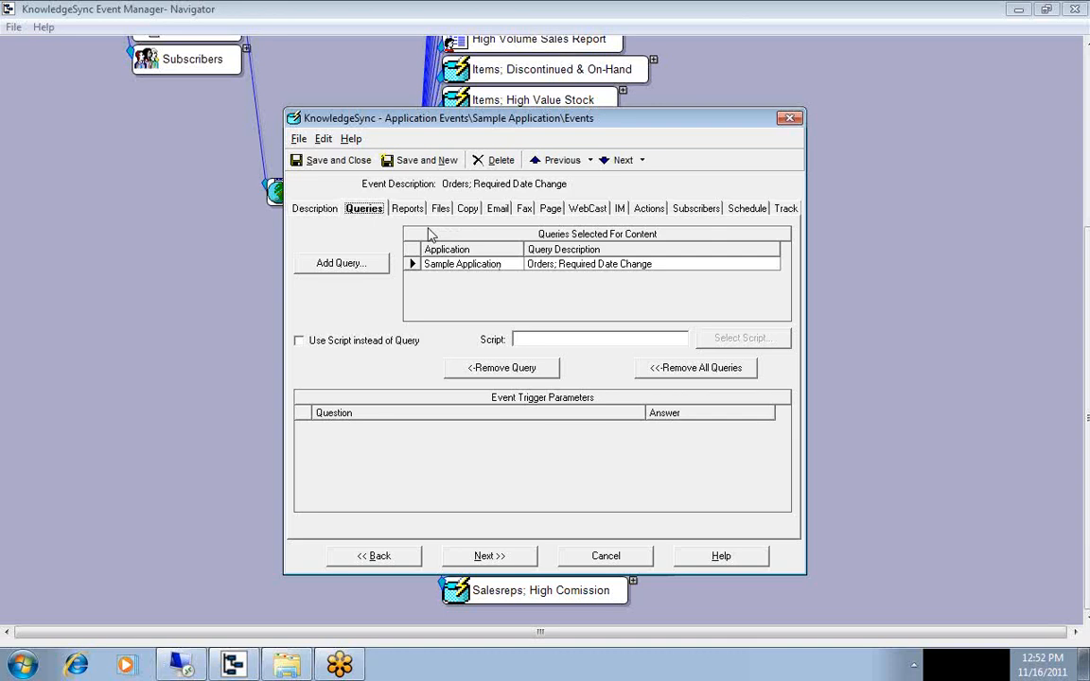
left_click(405, 210)
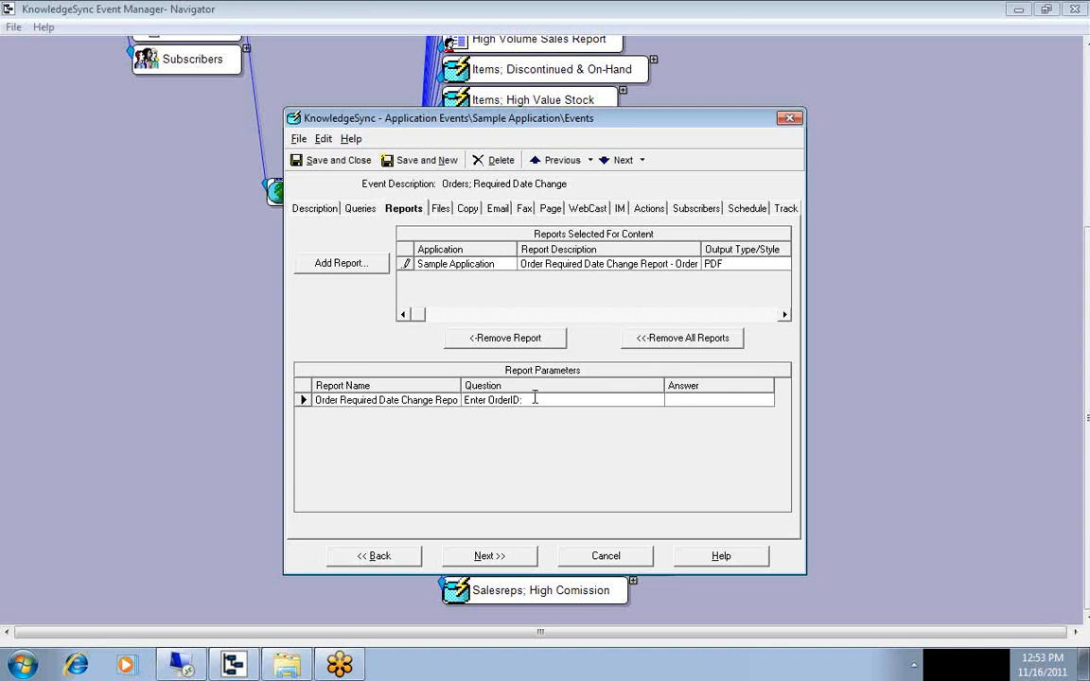
left_click(492, 400)
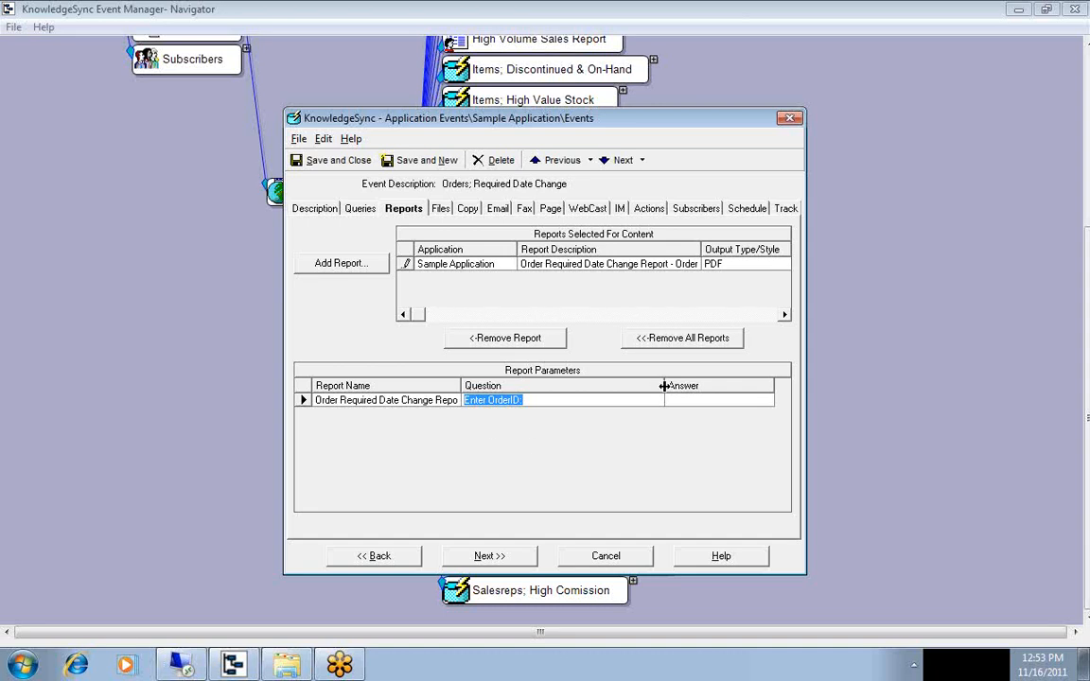
left_click_drag(664, 386, 617, 387)
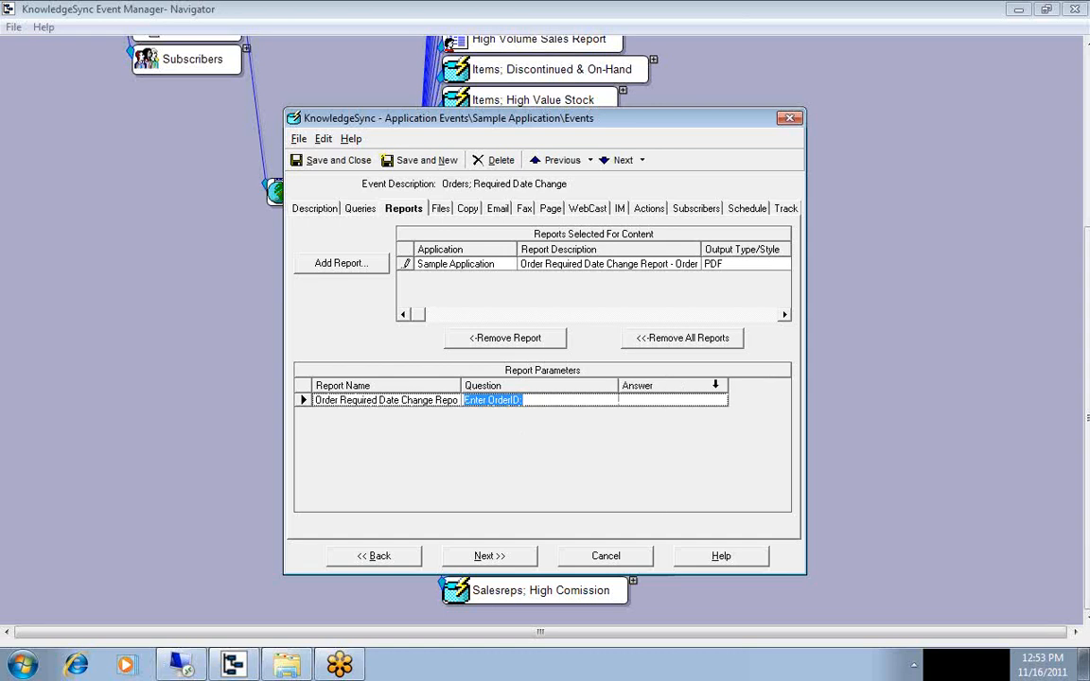
left_click_drag(727, 385, 785, 383)
left_click(771, 400)
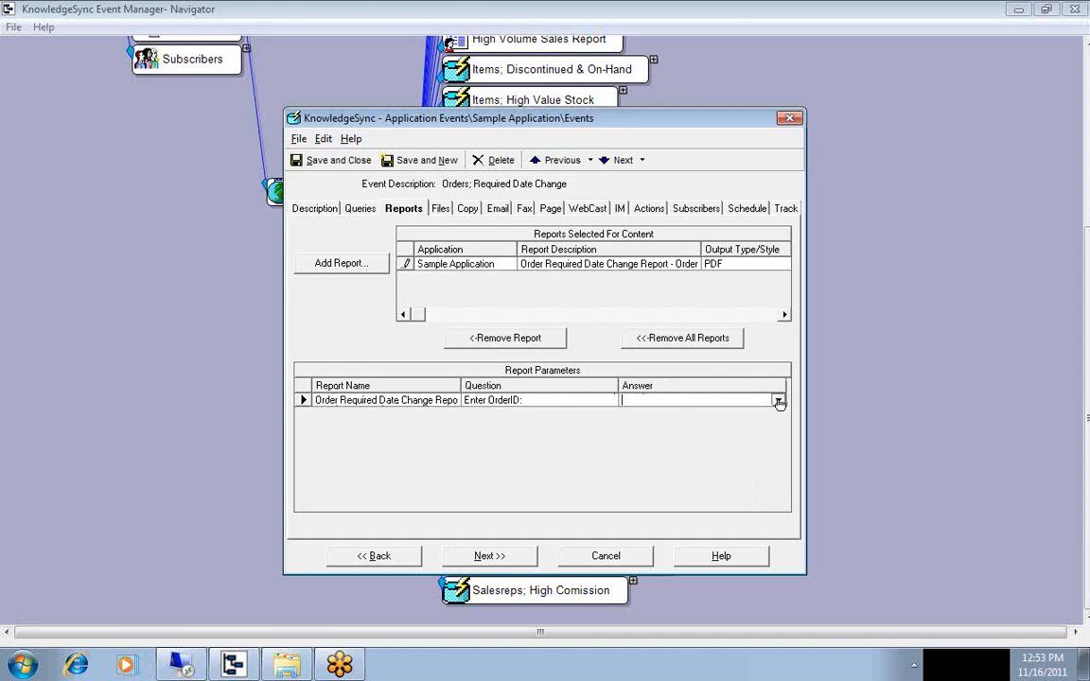
left_click(778, 401)
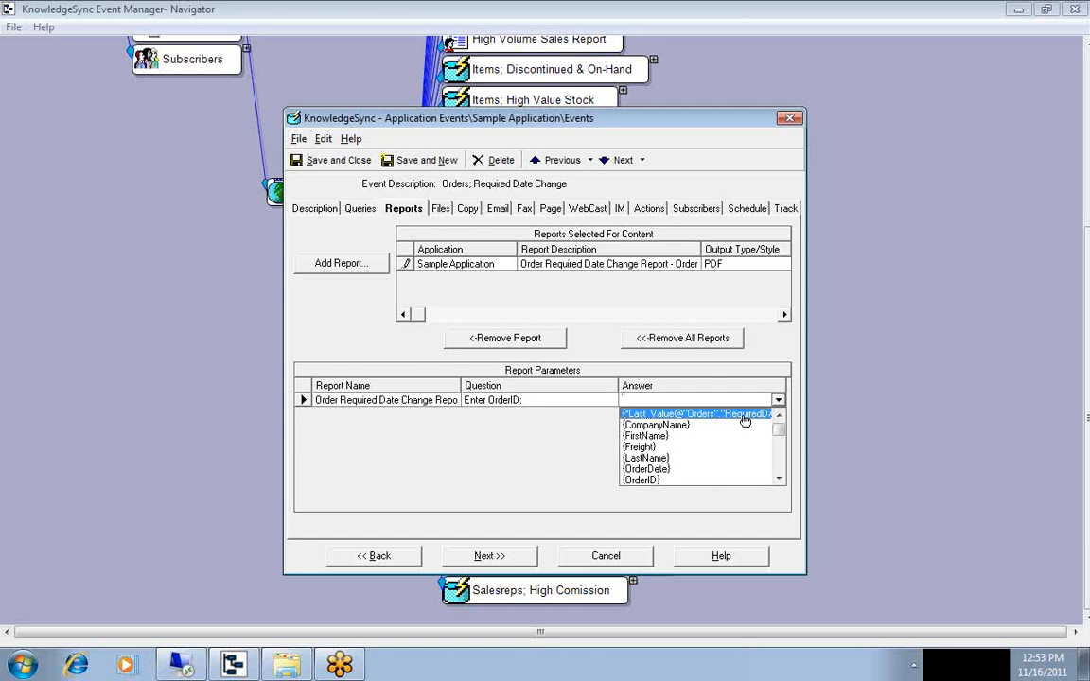
left_click(779, 480)
left_click(779, 479)
left_click(778, 480)
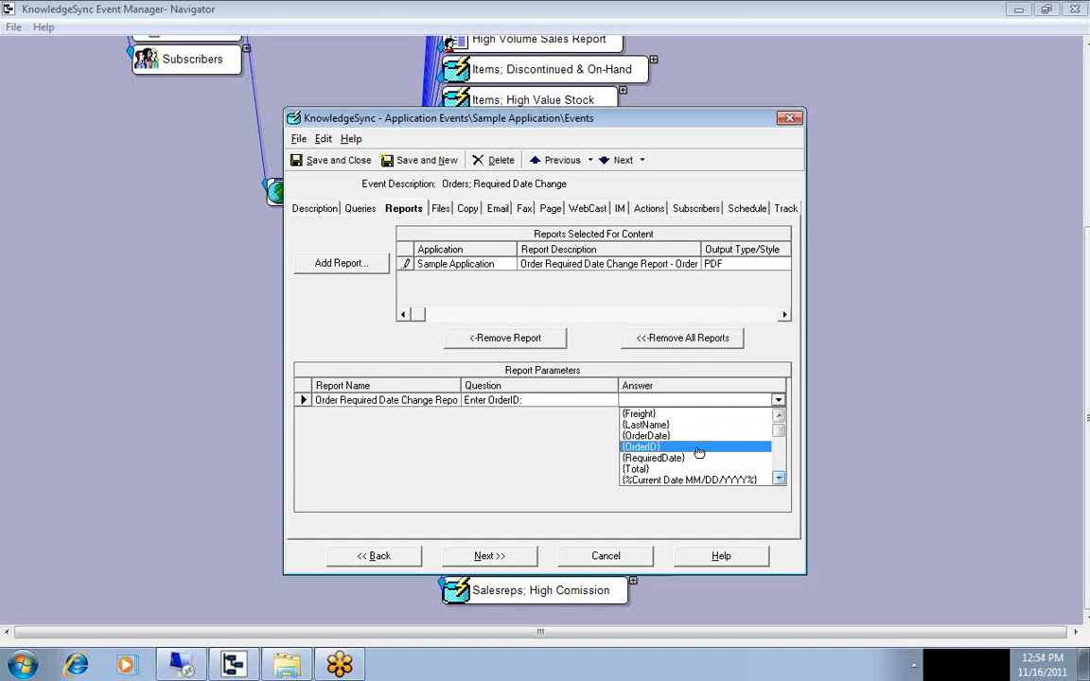
left_click(696, 446)
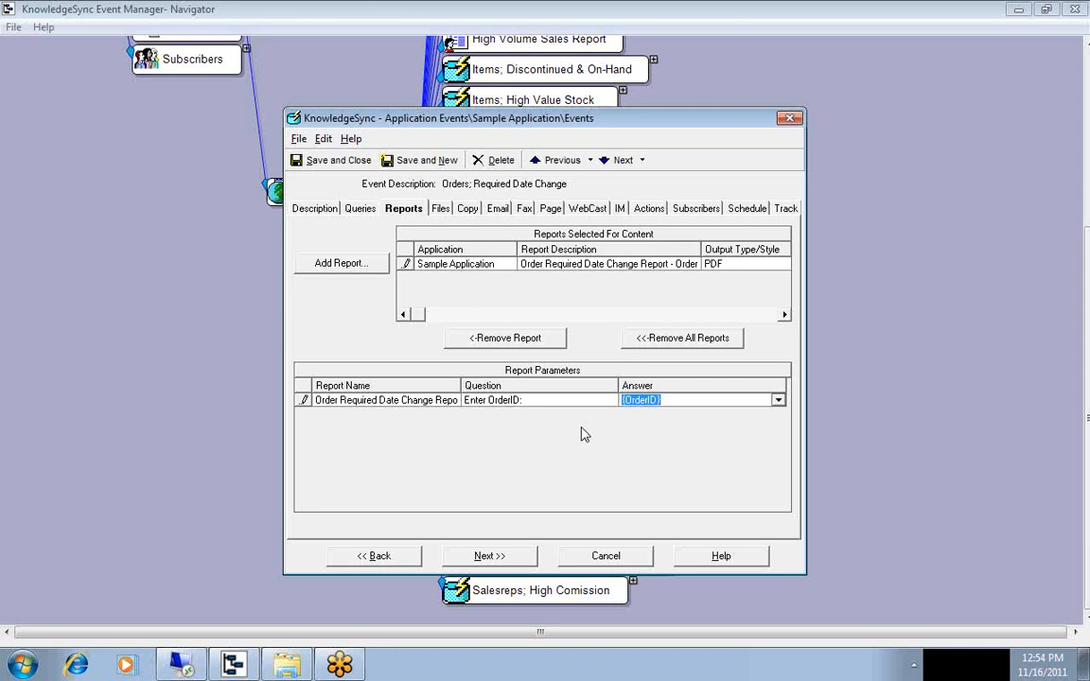
Review the event's email message and add the Finance group and the Customer Service user from the Executive Team as subscribers.
left_click(498, 210)
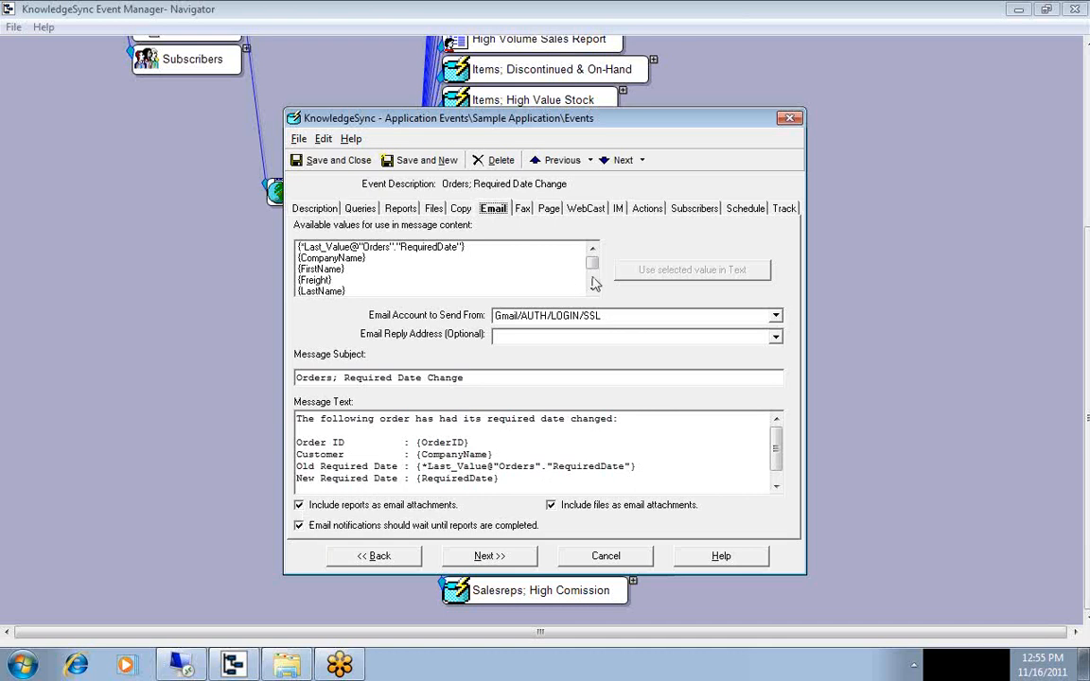
left_click(685, 210)
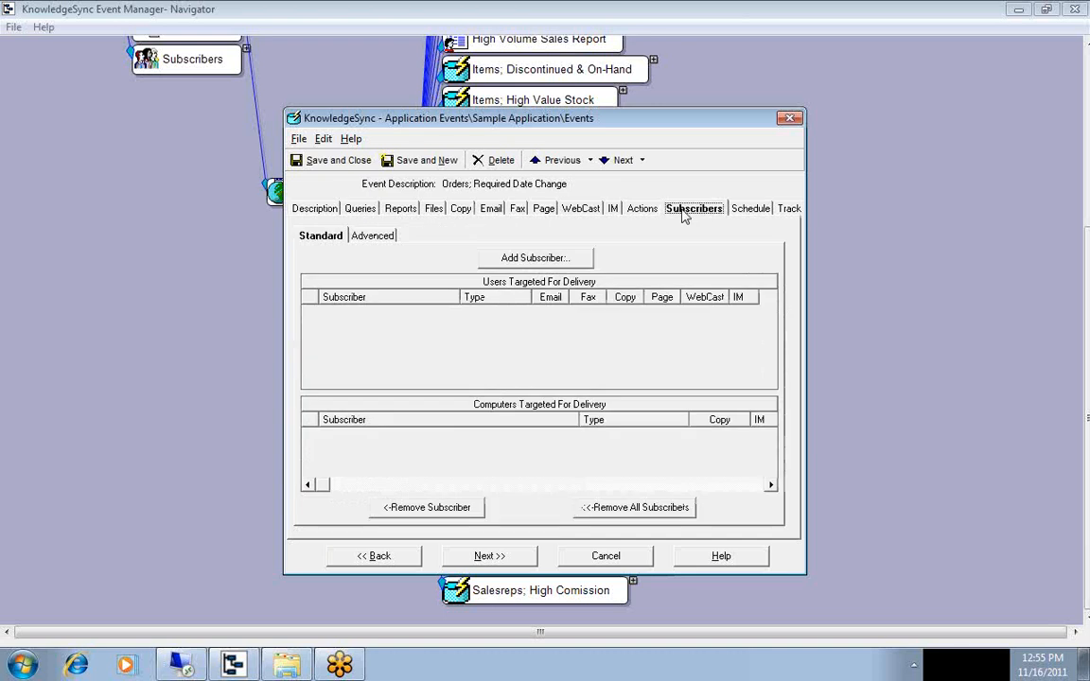
left_click(526, 259)
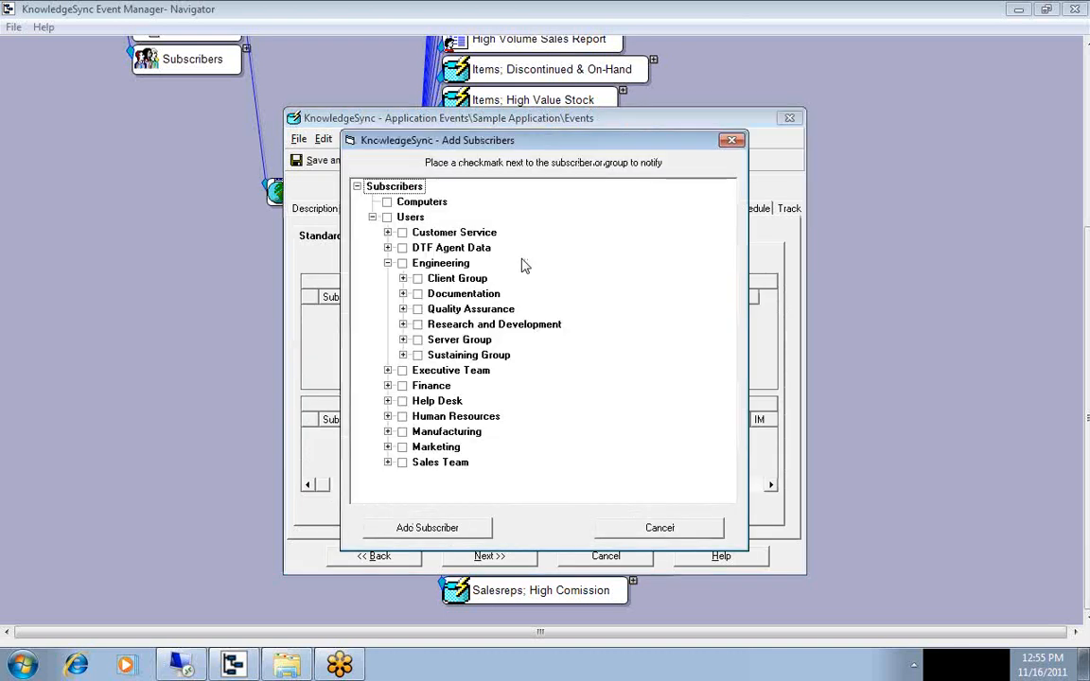
left_click(402, 386)
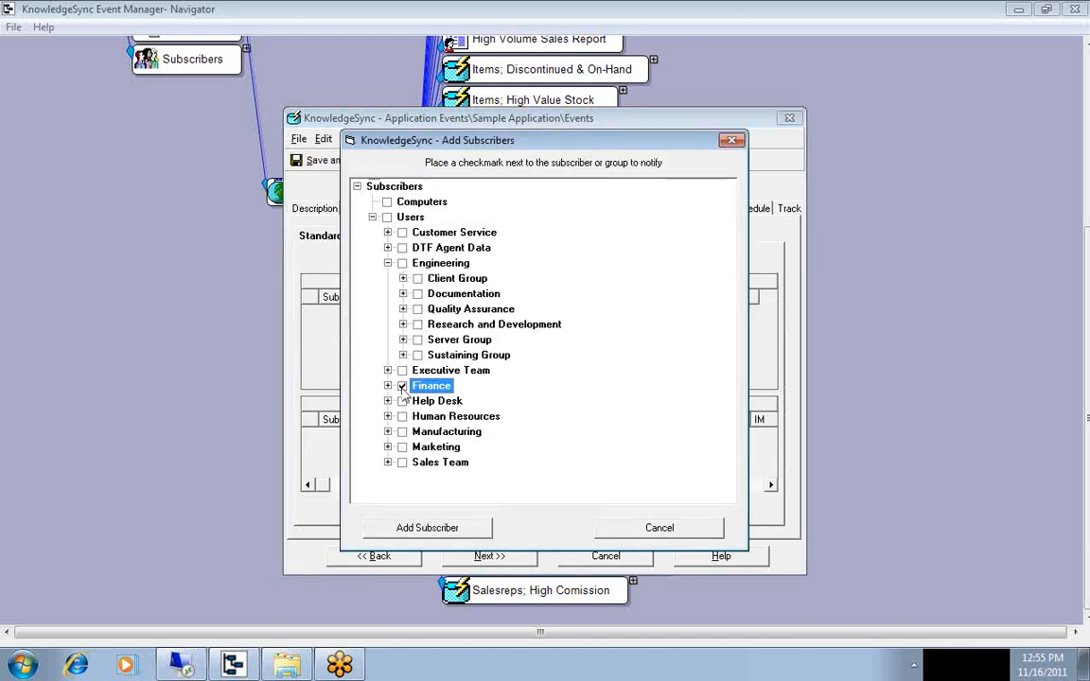
left_click(387, 370)
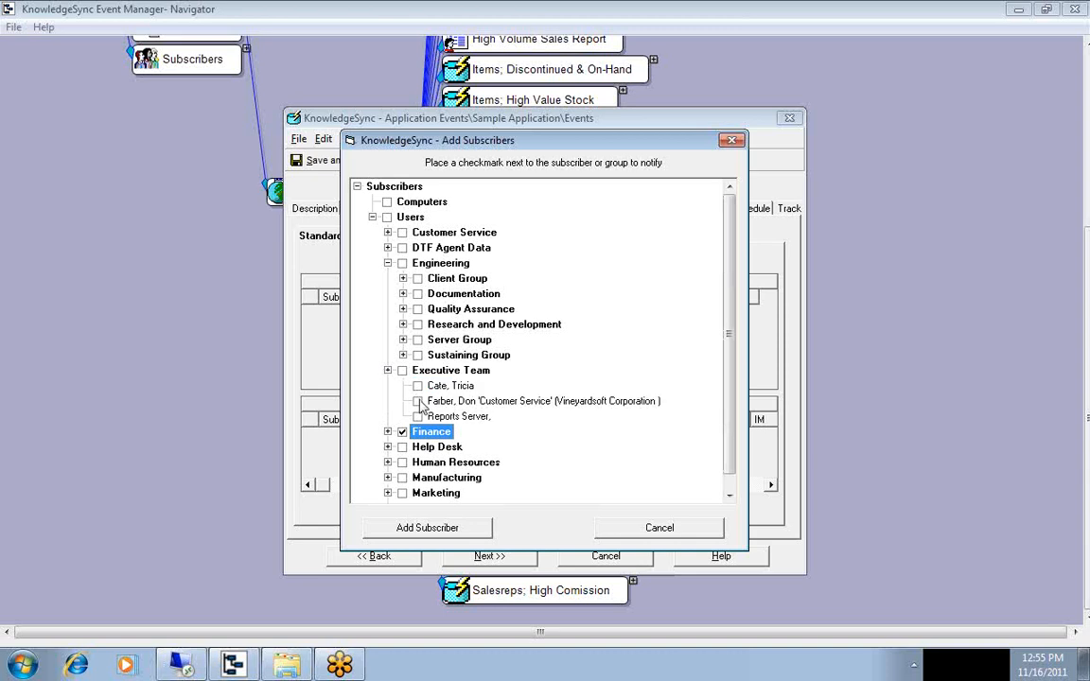
left_click(418, 401)
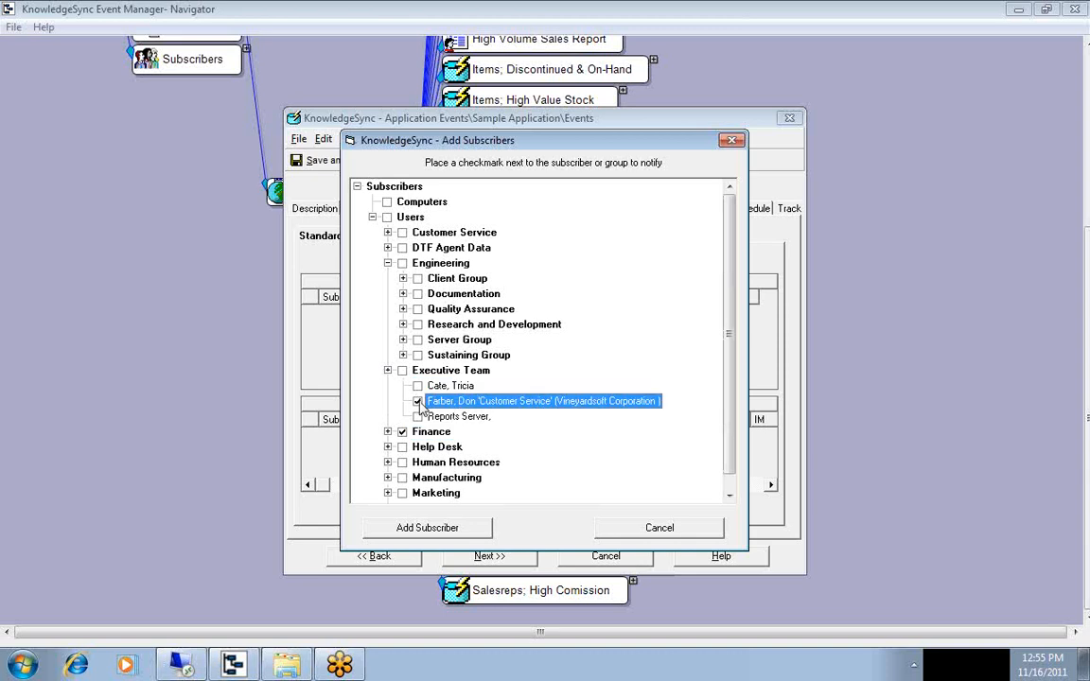
left_click(452, 530)
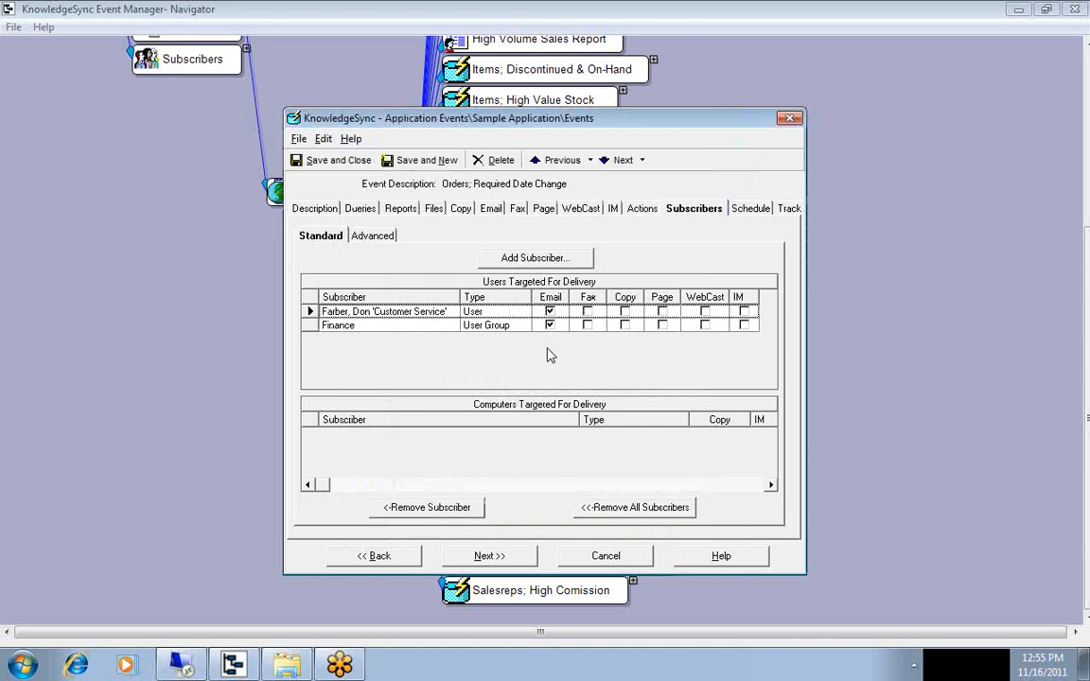
Check the event's schedule, and save and close the event.
left_click(747, 210)
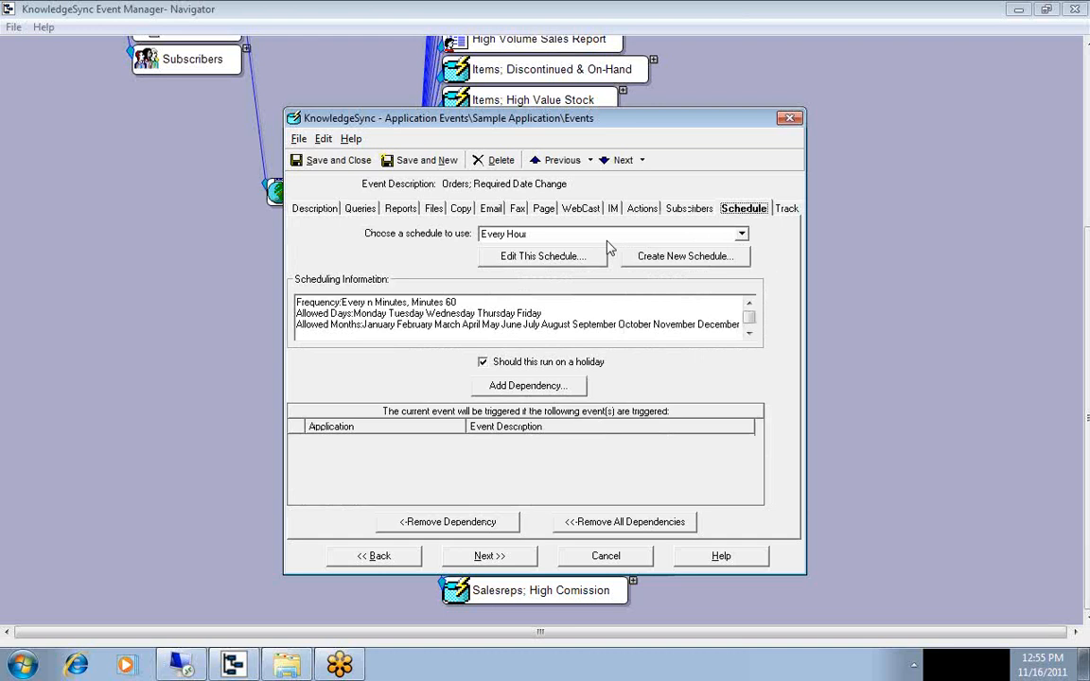
left_click(333, 161)
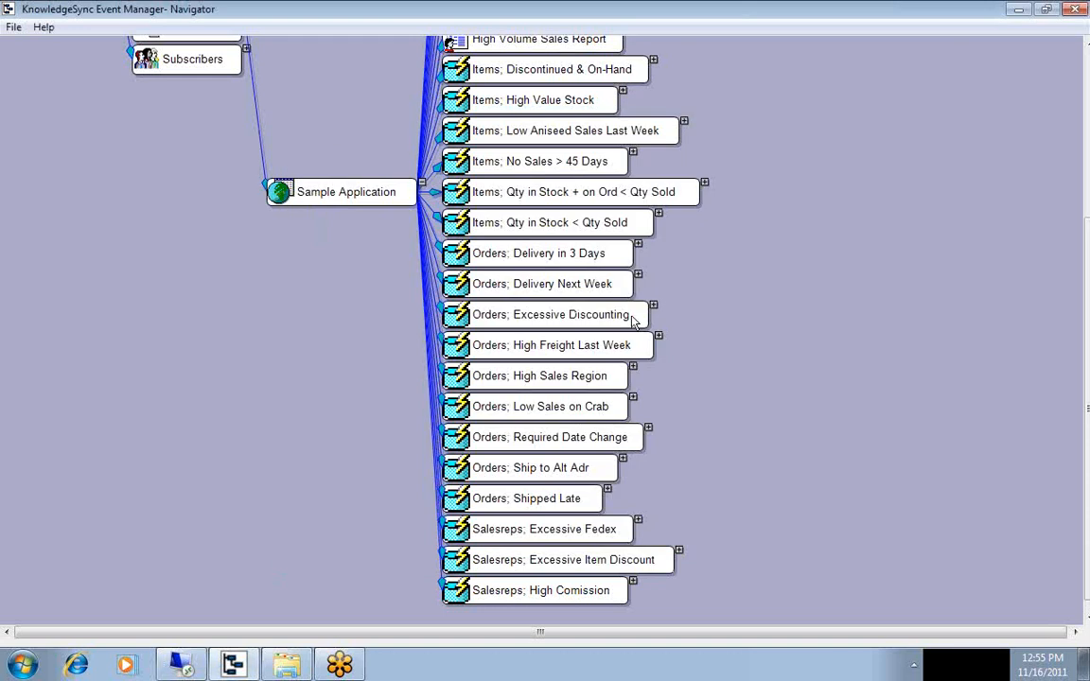
Expand the "Orders; Required Date Change" event and its deliverables in the event tree to examine the email and report entries.
left_click(649, 431)
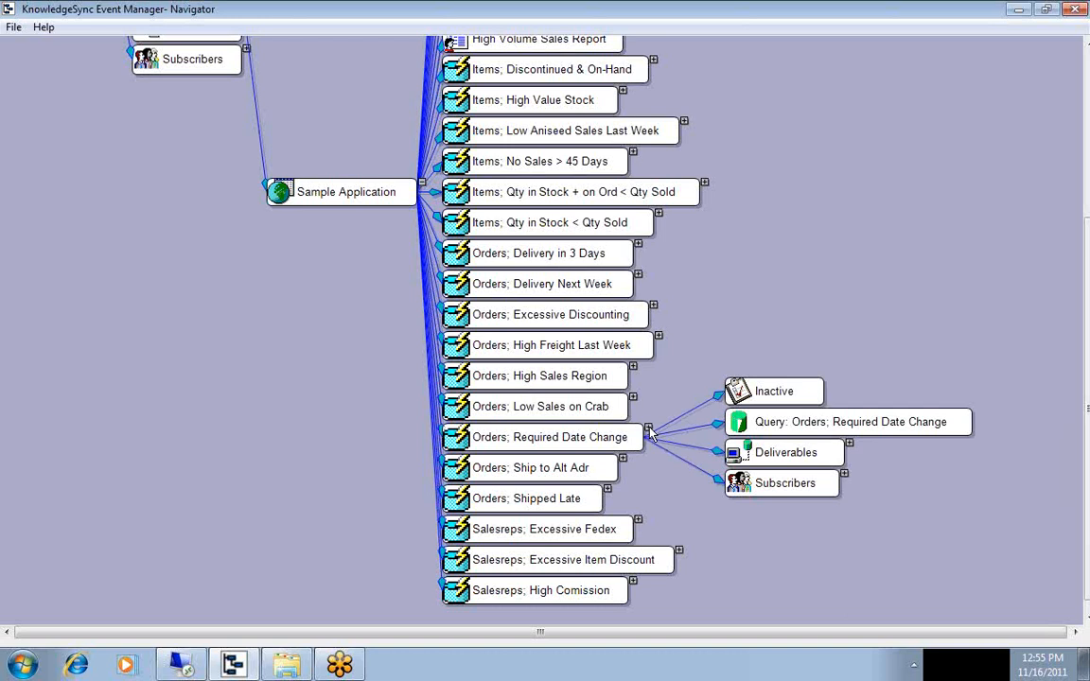
left_click(849, 444)
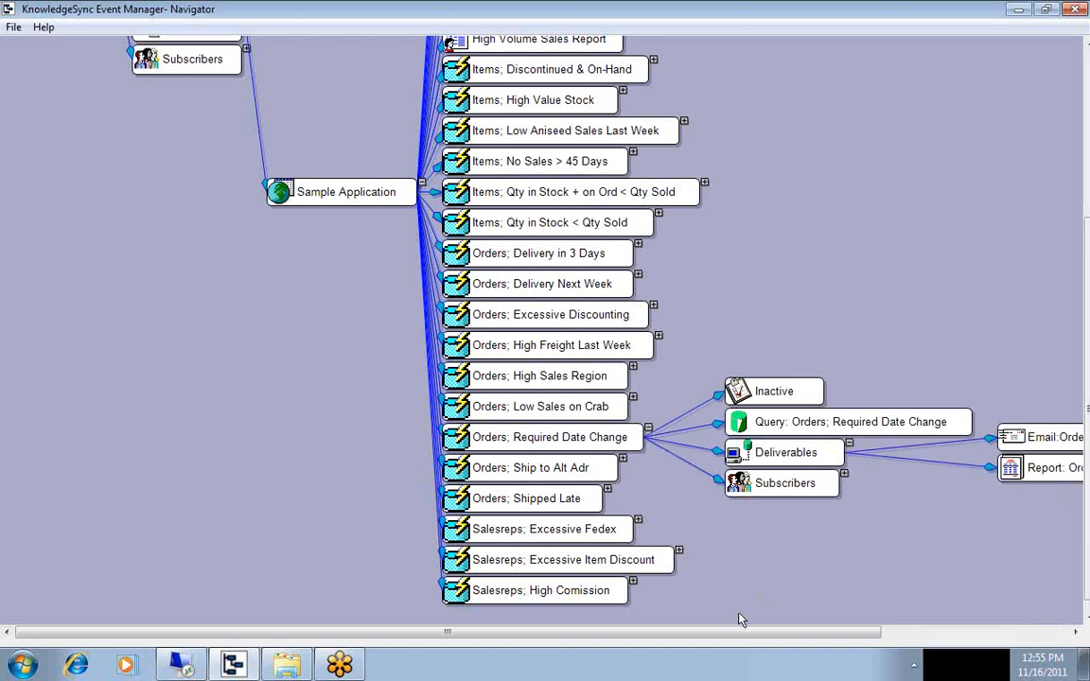
left_click_drag(725, 638, 924, 638)
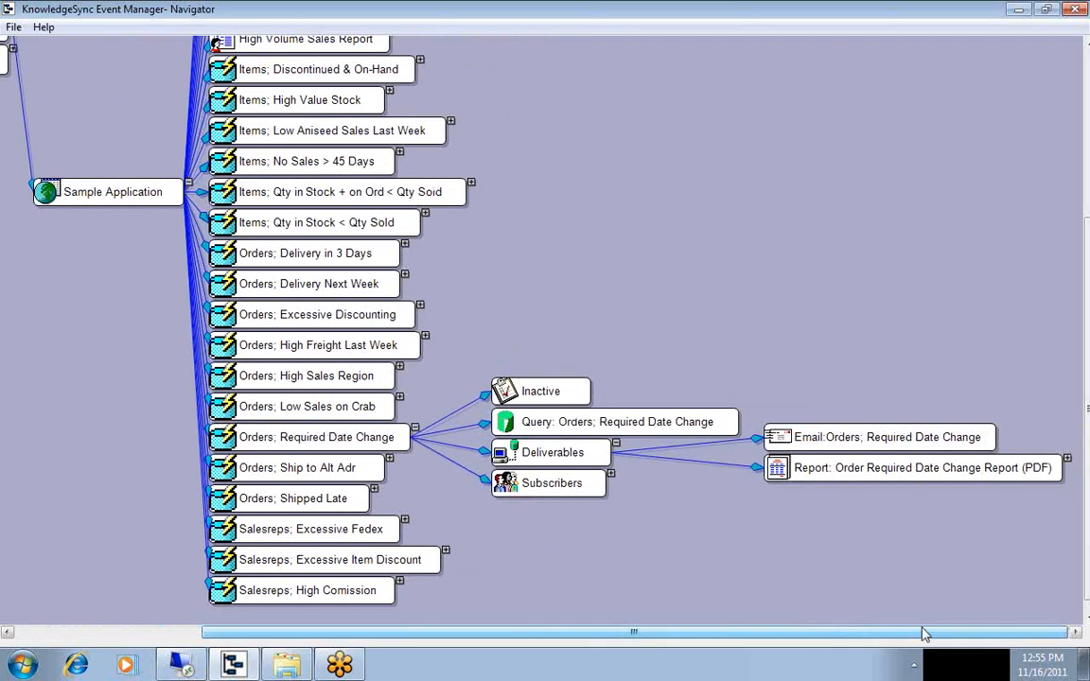